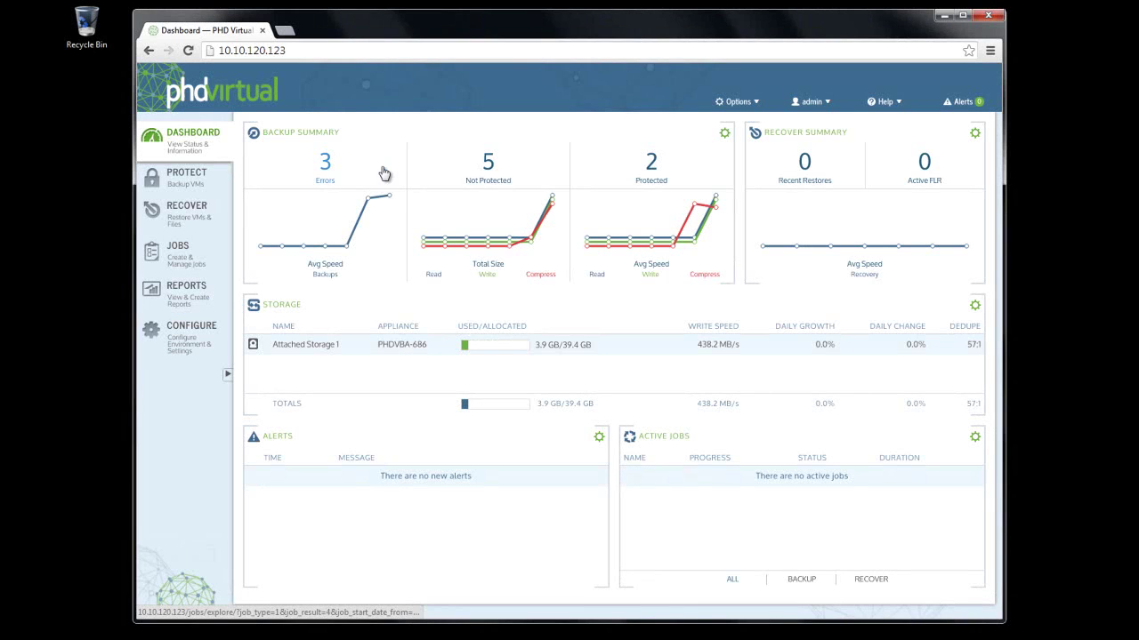
# Bring up the link options on the dashboard's Errors count, then dismiss them
pyautogui.rightClick(383, 171)
pyautogui.click(823, 415)
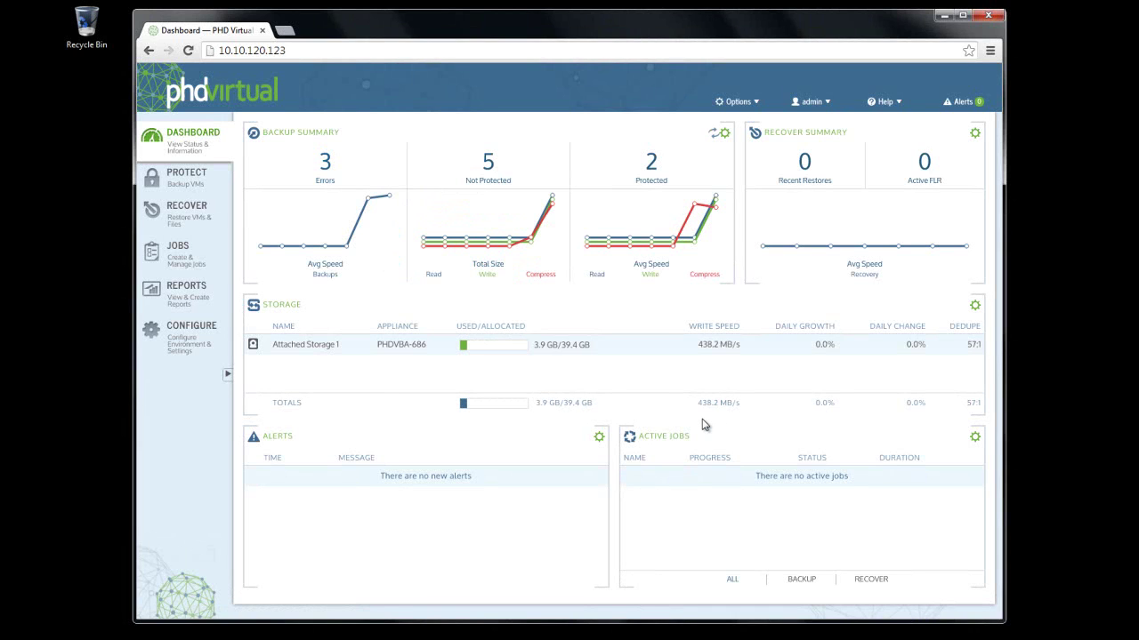
# On Protect, show my hyper-v's seven VMs in the Settings view and tick Small VM
pyautogui.click(195, 182)
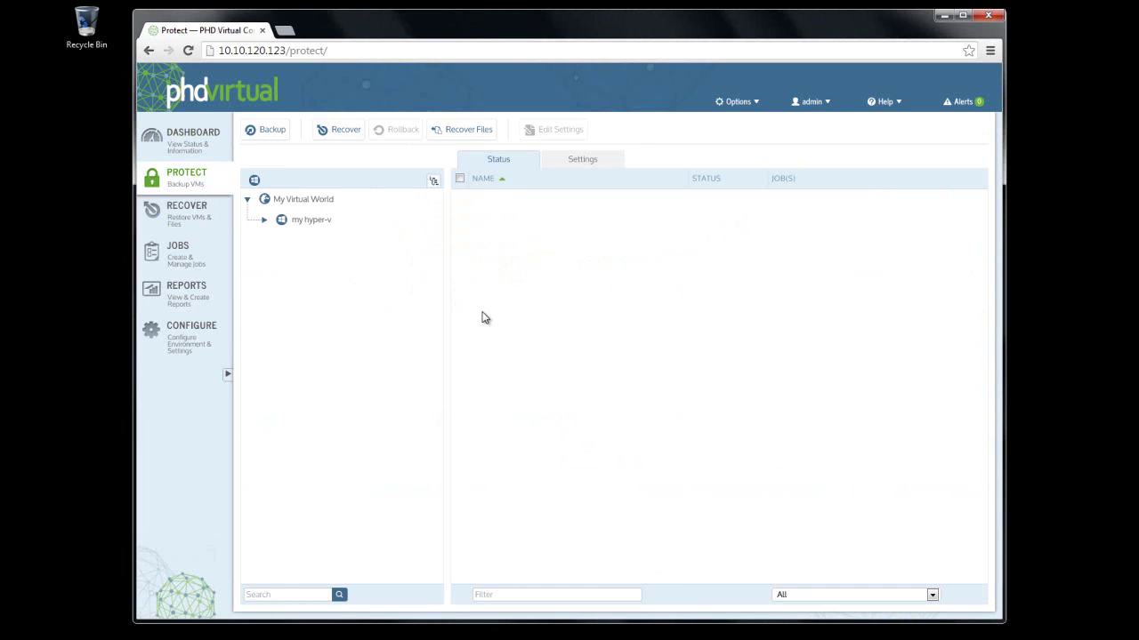
pyautogui.click(318, 226)
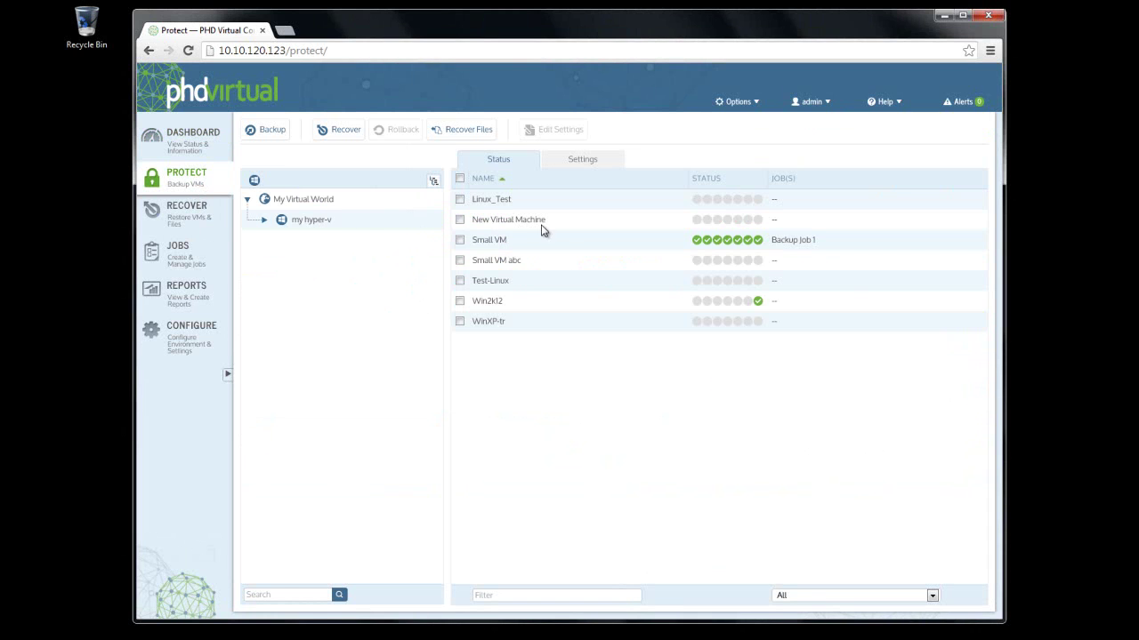
pyautogui.click(611, 169)
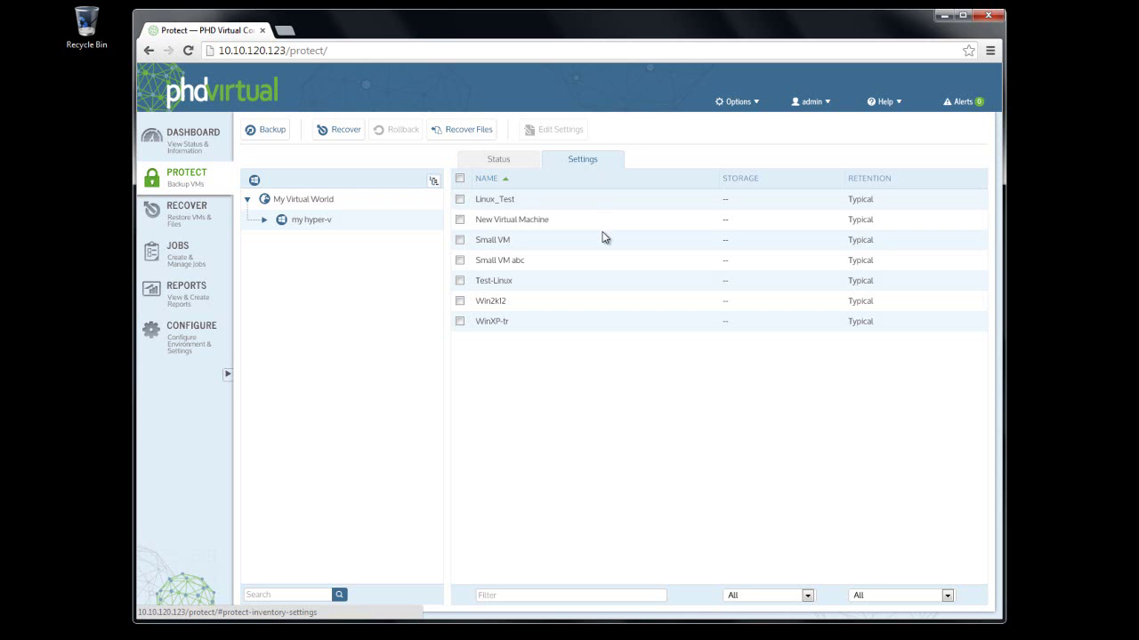
pyautogui.click(459, 239)
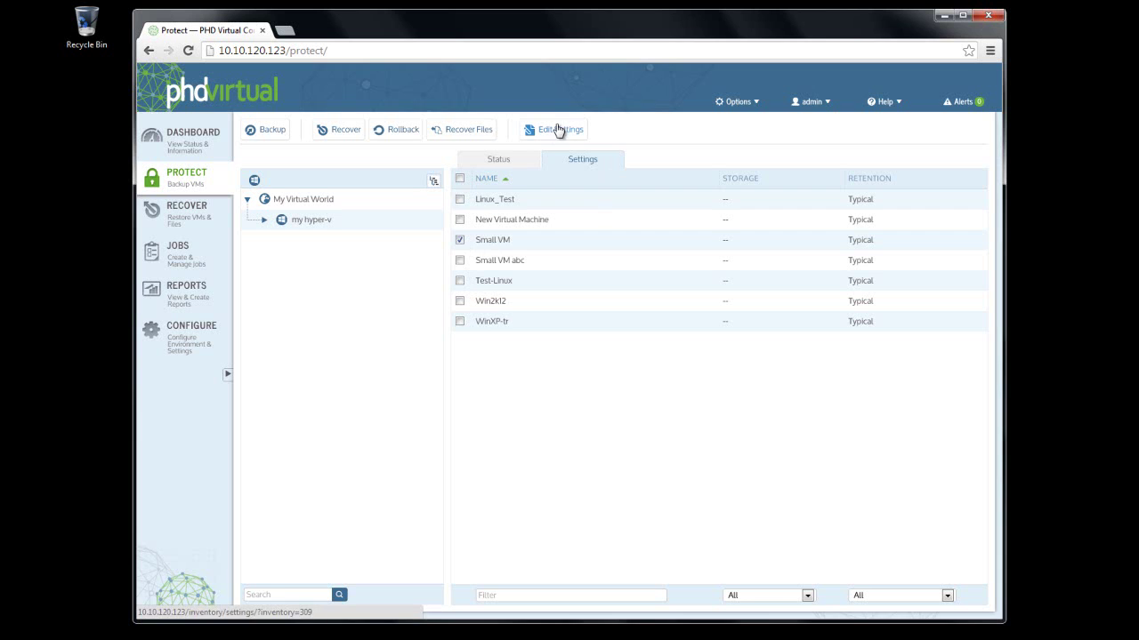
# Inspect Small VM's Backup Data Store choices, cancel unchanged, and tick Win2k12 instead
pyautogui.click(555, 130)
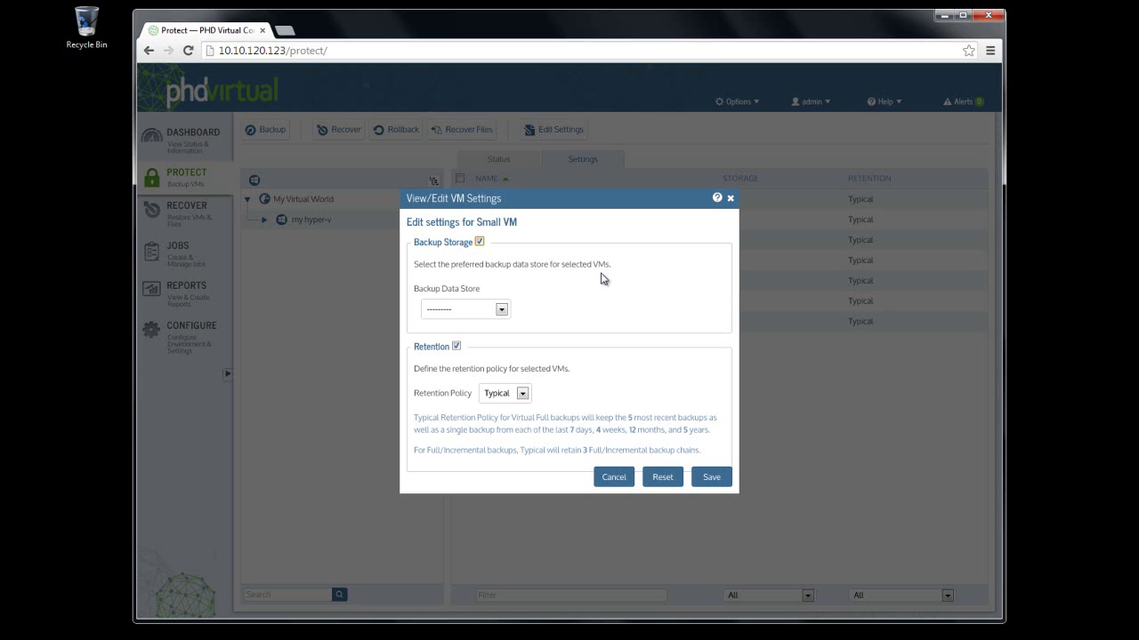
pyautogui.click(499, 309)
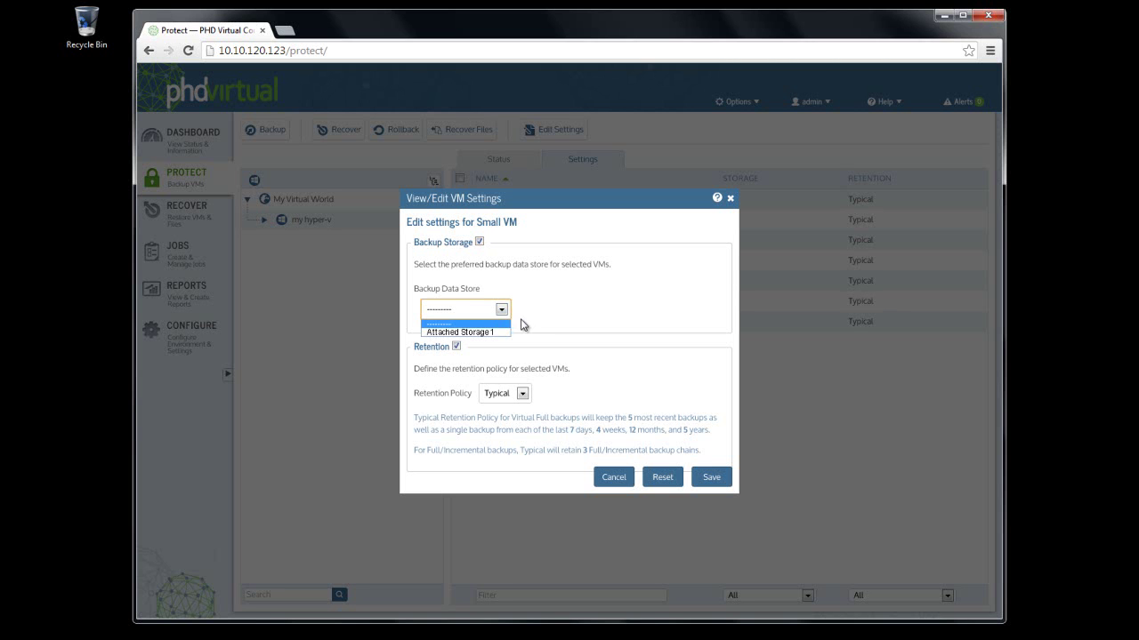
pyautogui.click(535, 324)
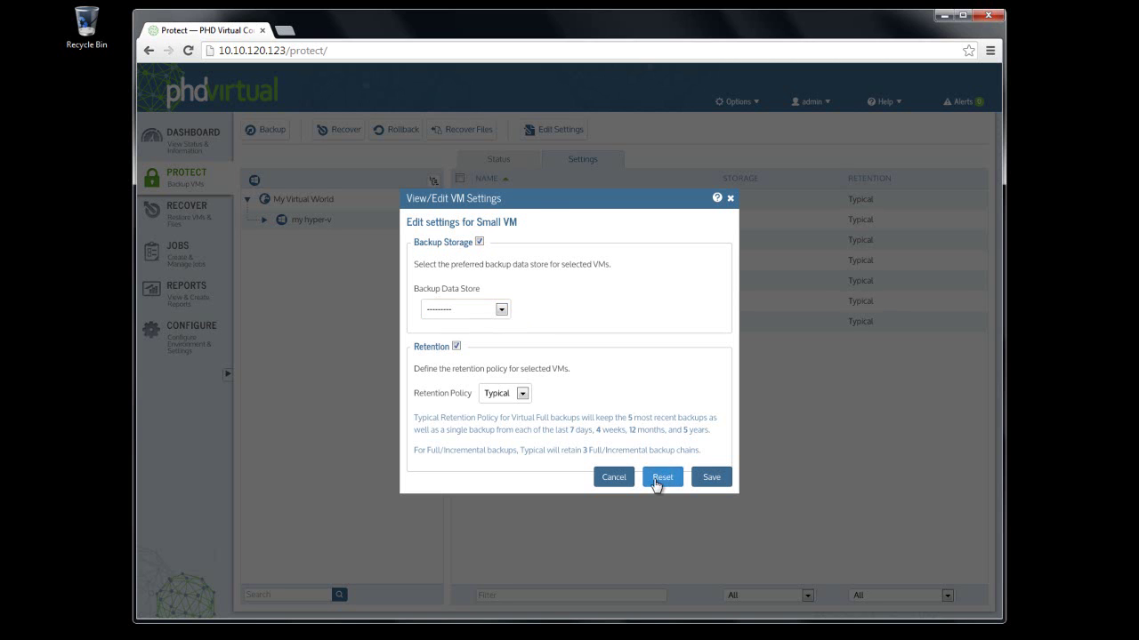
pyautogui.click(613, 478)
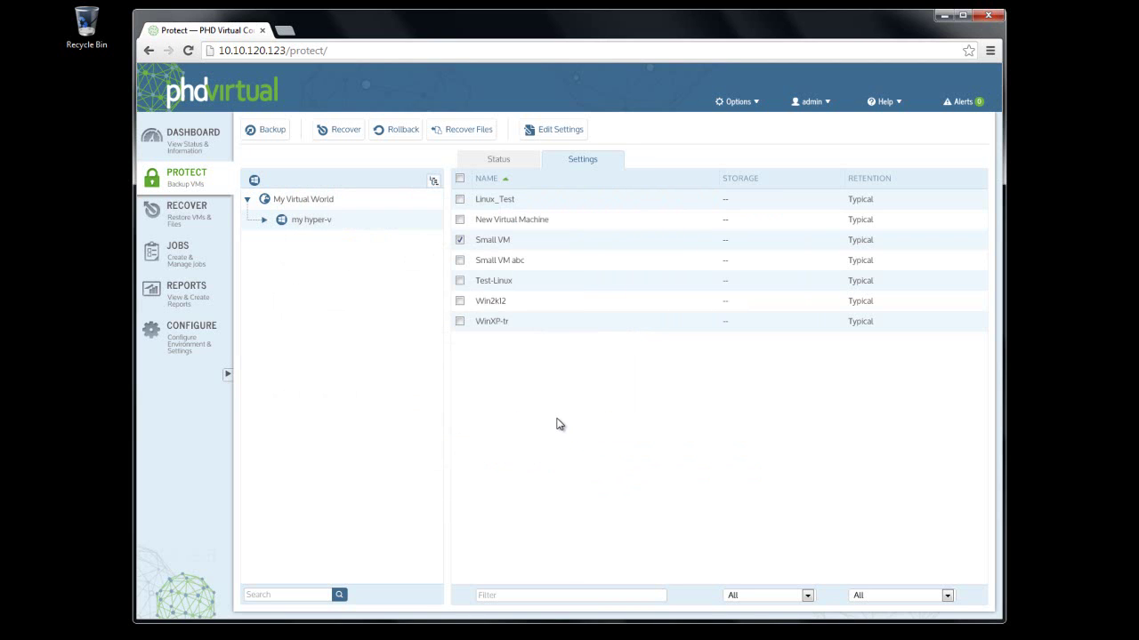
pyautogui.click(460, 240)
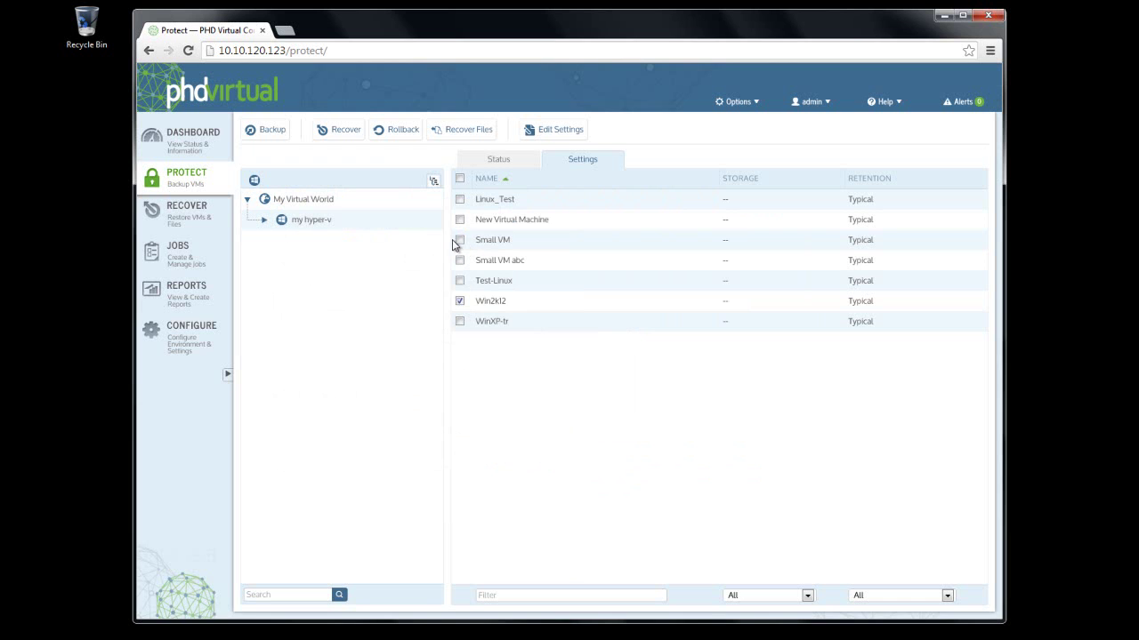
# Start a backup job for Win2k12, expand the inventory, and name it 'Backup Win2k12 VM'
pyautogui.click(274, 135)
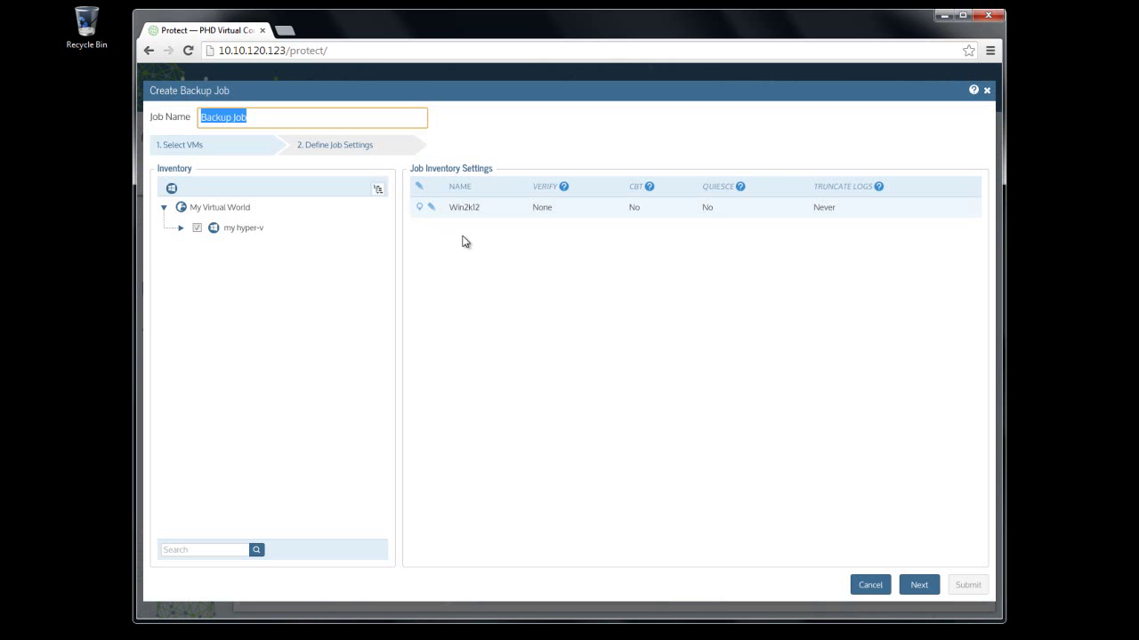
pyautogui.click(182, 230)
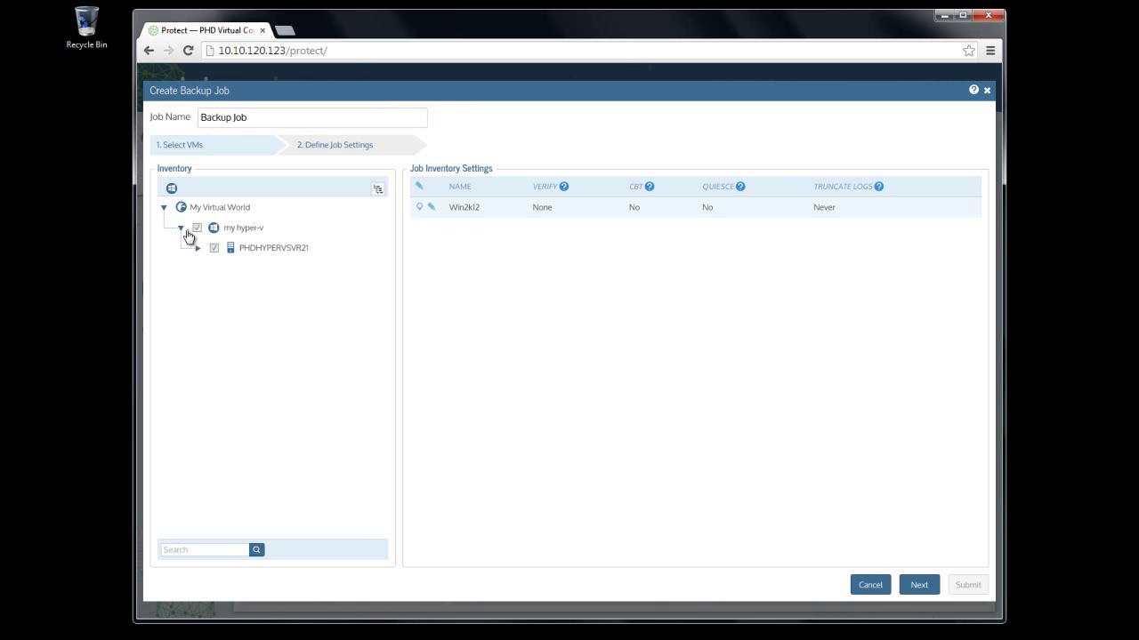
pyautogui.click(198, 249)
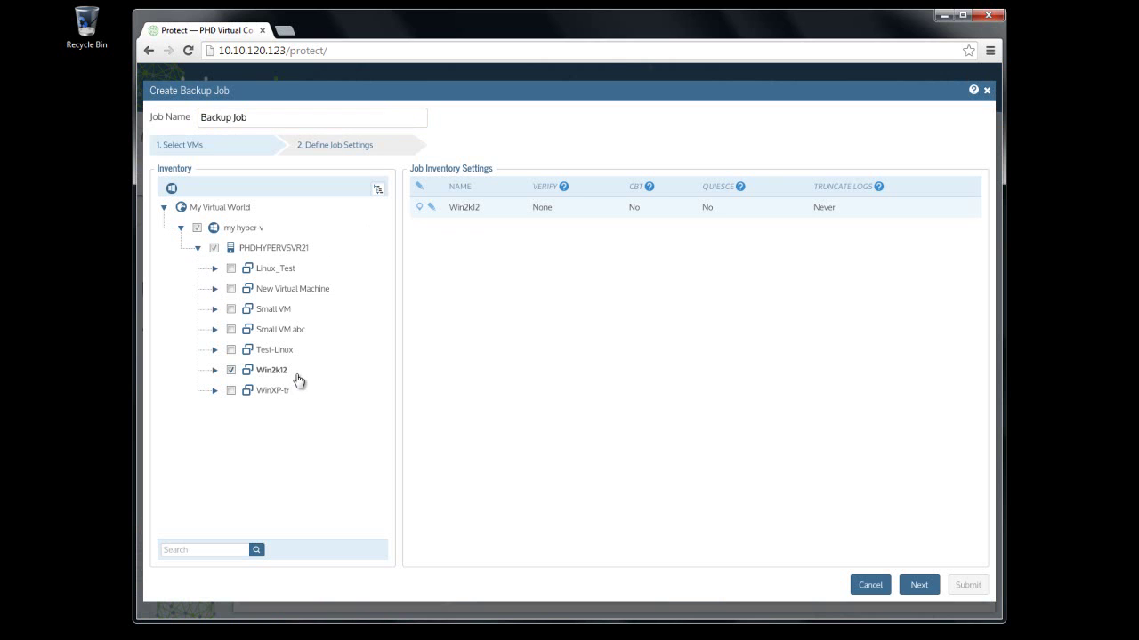
pyautogui.click(271, 117)
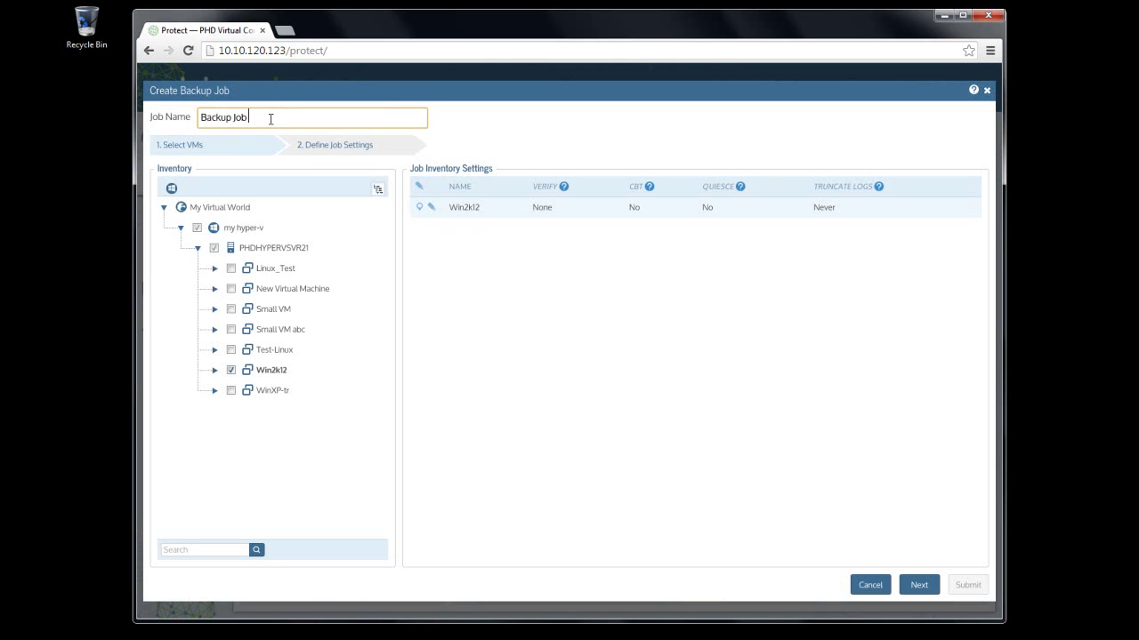
pyautogui.press('BackSpace')
pyautogui.press('BackSpace')
pyautogui.press('BackSpace')
pyautogui.write('Win2k12 VM')
pyautogui.click(320, 236)
# Check Win2k12's per-VM options unchanged and add Small VM to the job
pyautogui.click(232, 310)
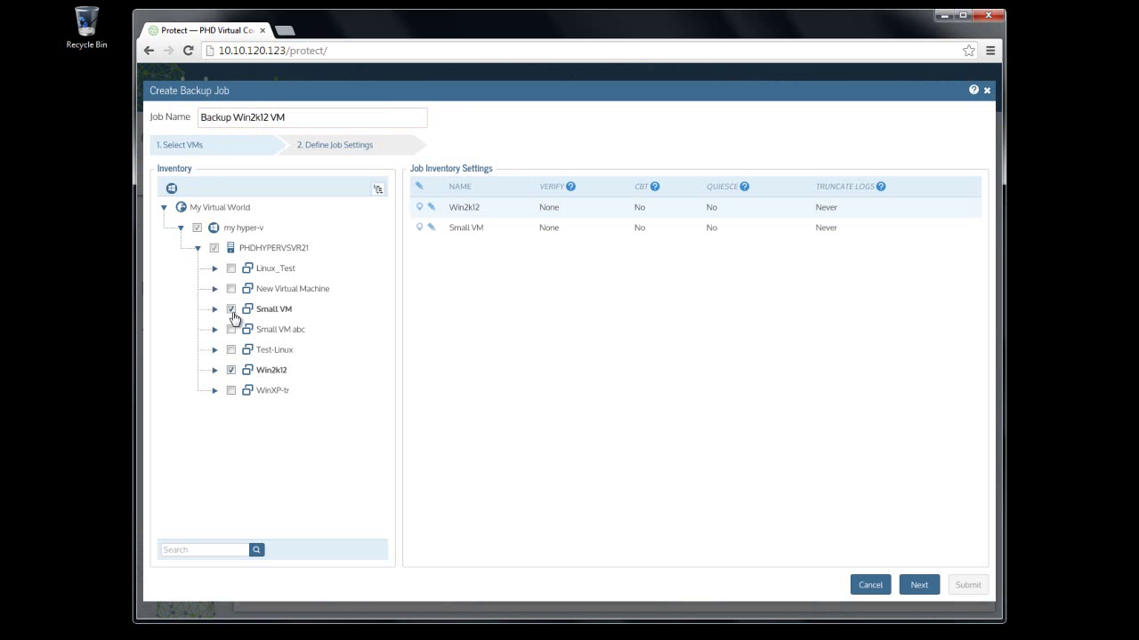
pyautogui.click(232, 311)
pyautogui.click(232, 311)
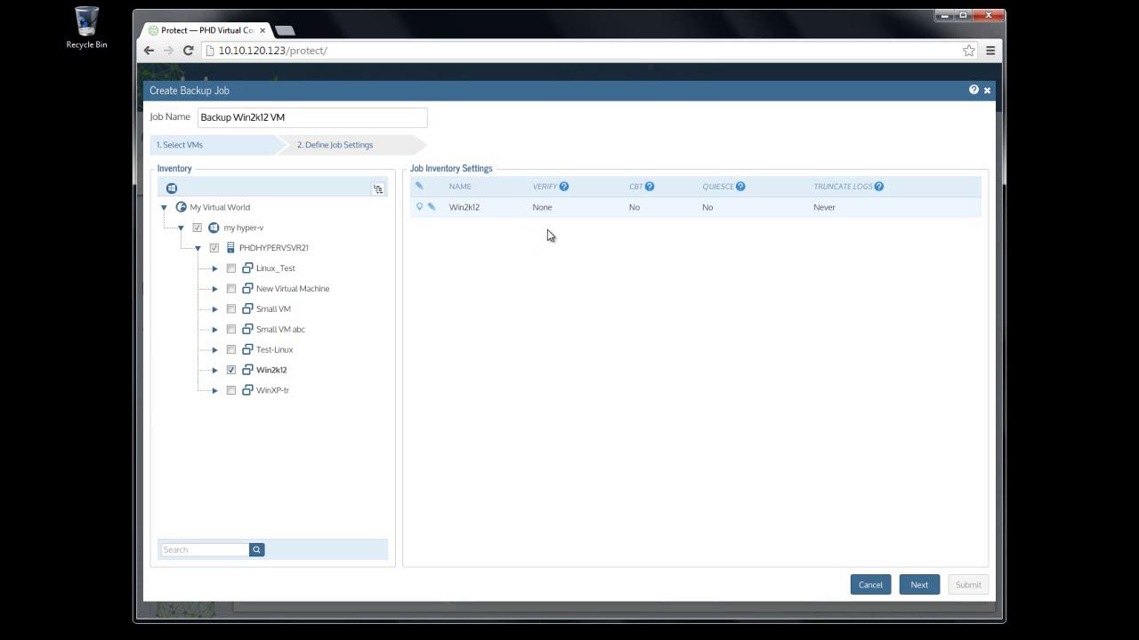
pyautogui.click(432, 209)
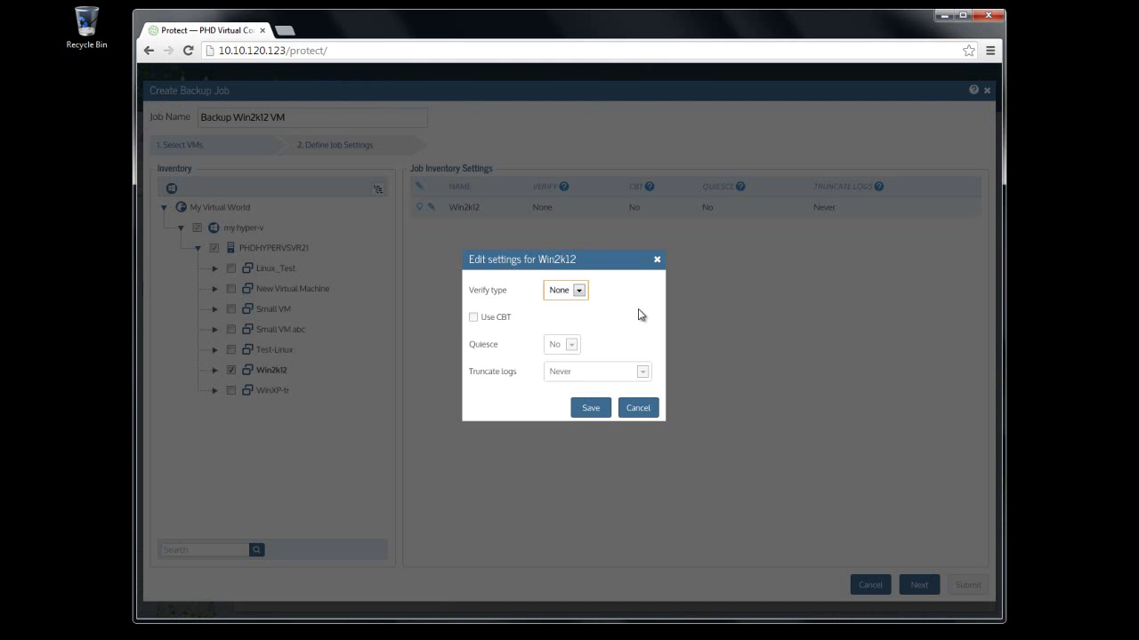
pyautogui.click(637, 407)
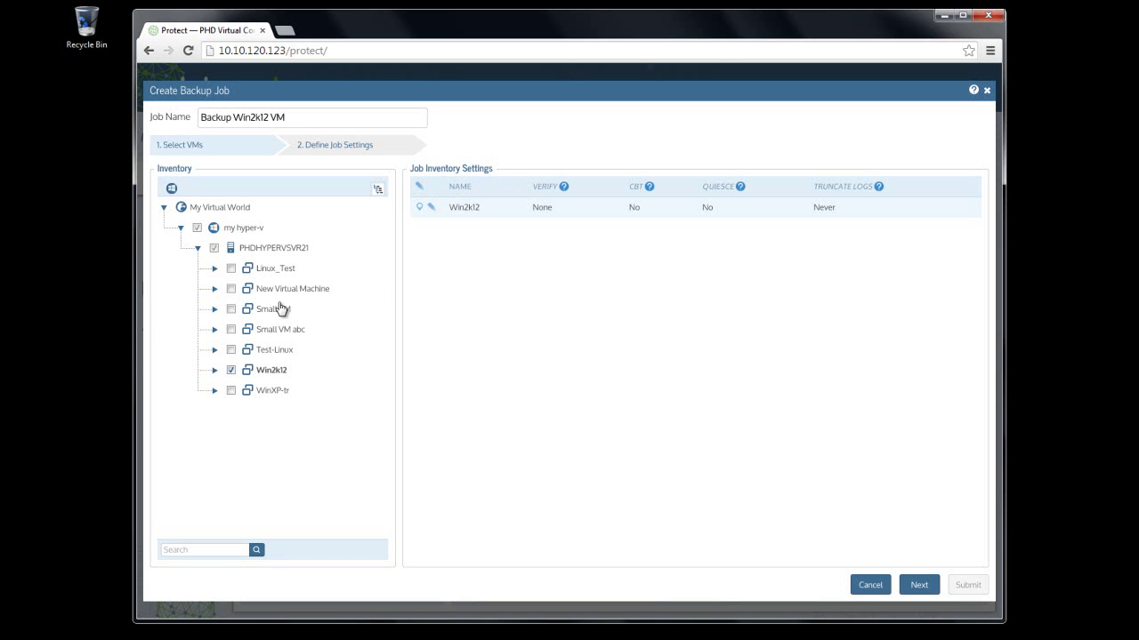
pyautogui.click(232, 309)
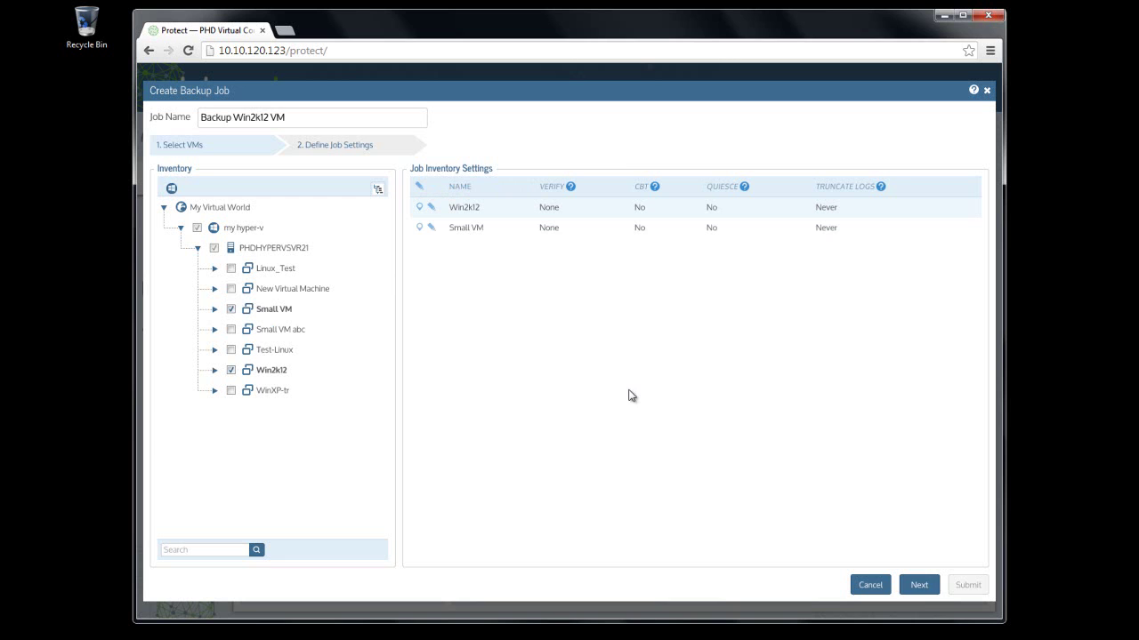
# Move to the job settings and keep Virtual Full as the backup mode
pyautogui.click(917, 585)
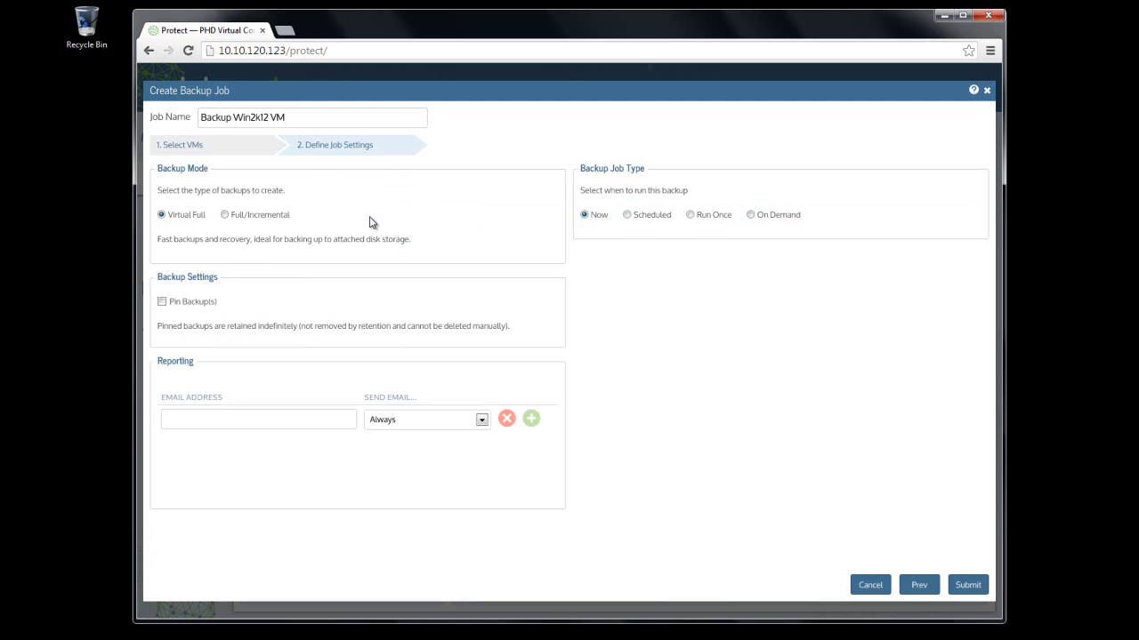
pyautogui.click(252, 223)
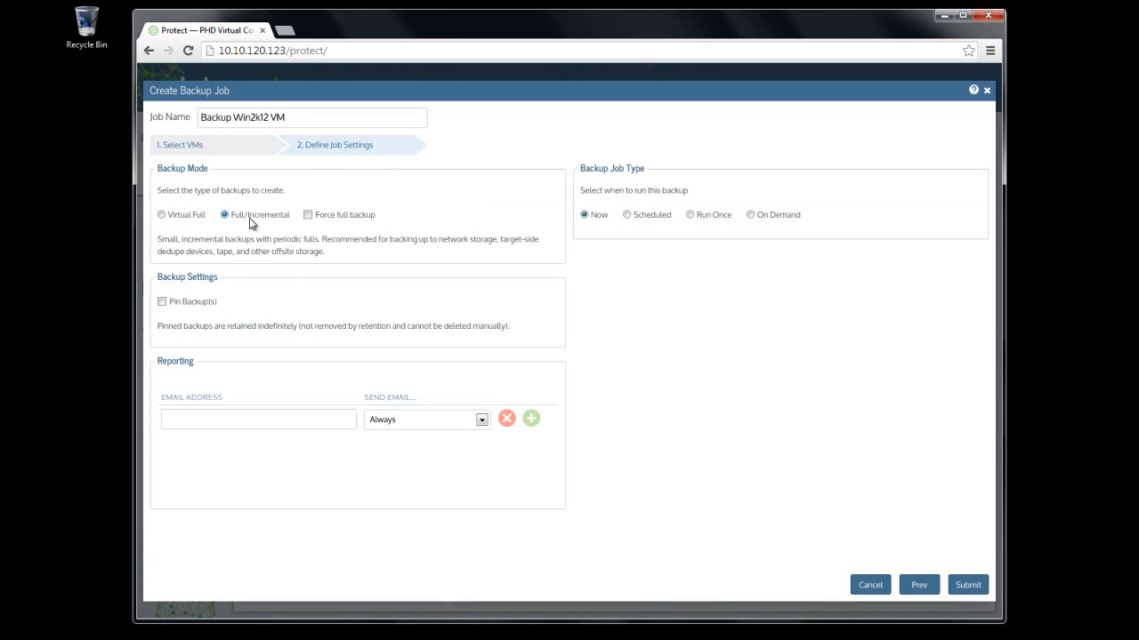
pyautogui.click(175, 221)
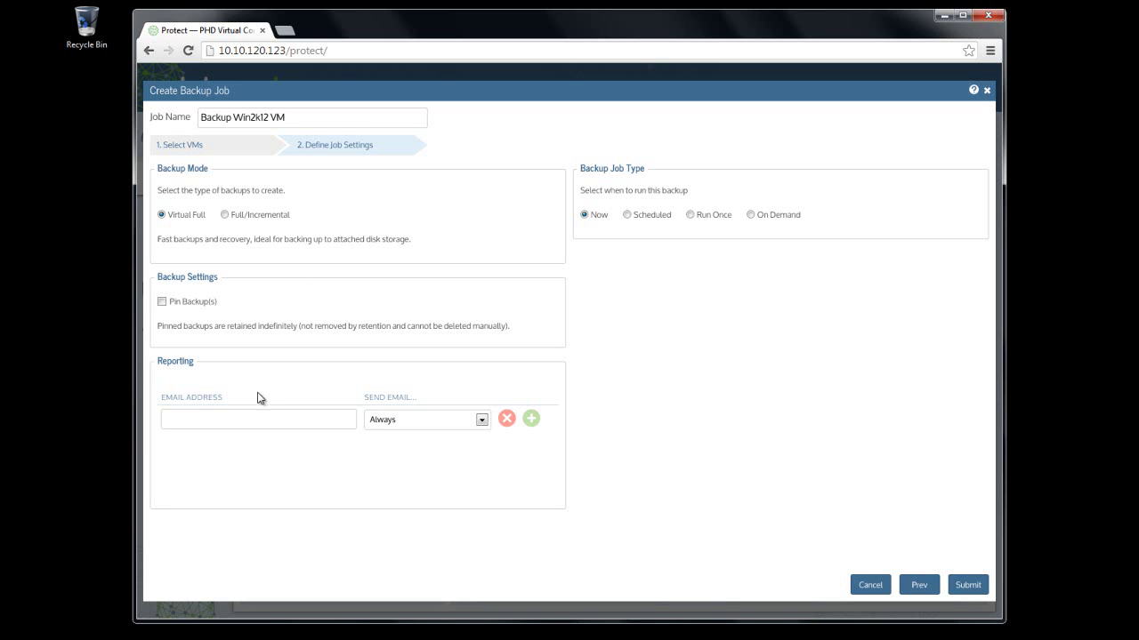
pyautogui.click(206, 418)
# Schedule the Virtual Full job for every day at 08:00 PM and submit it
pyautogui.click(627, 215)
pyautogui.click(691, 215)
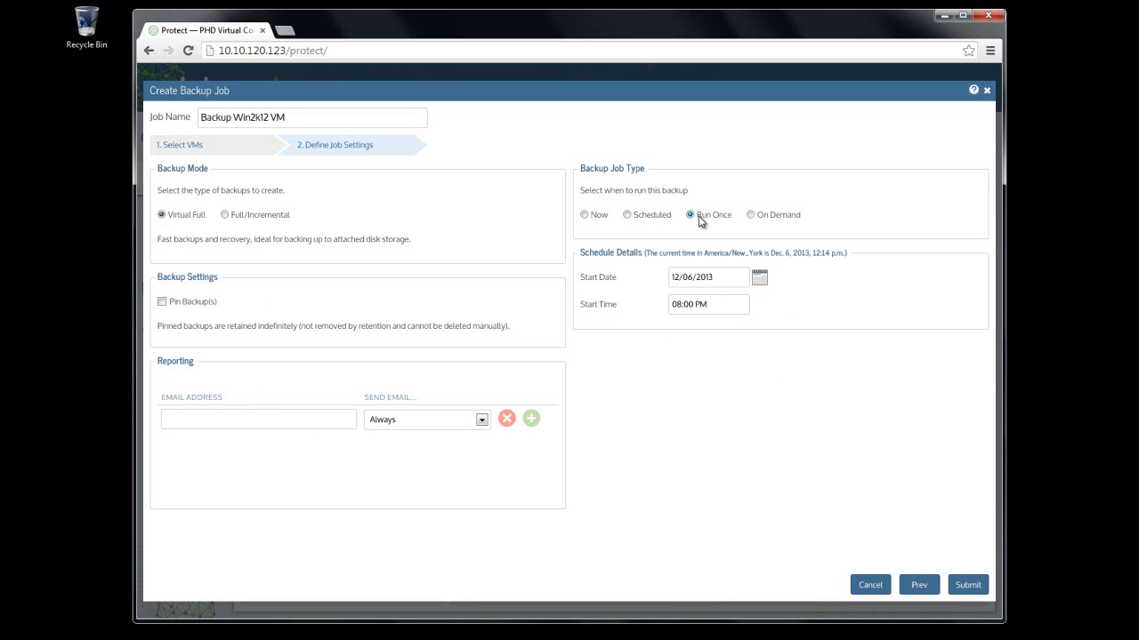
pyautogui.click(751, 218)
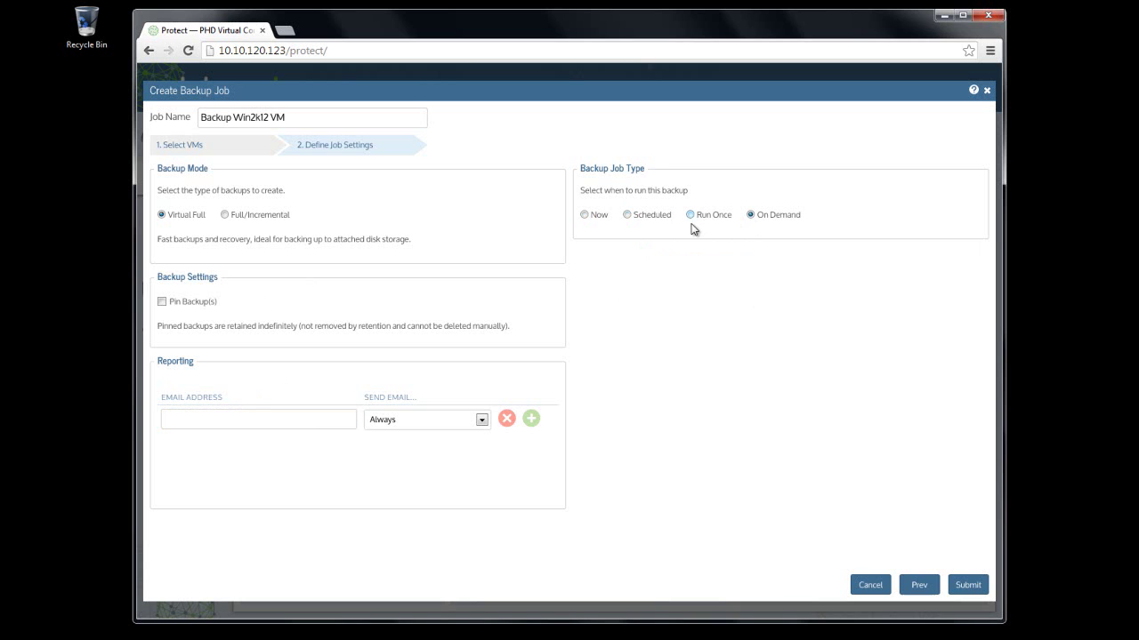
pyautogui.click(627, 215)
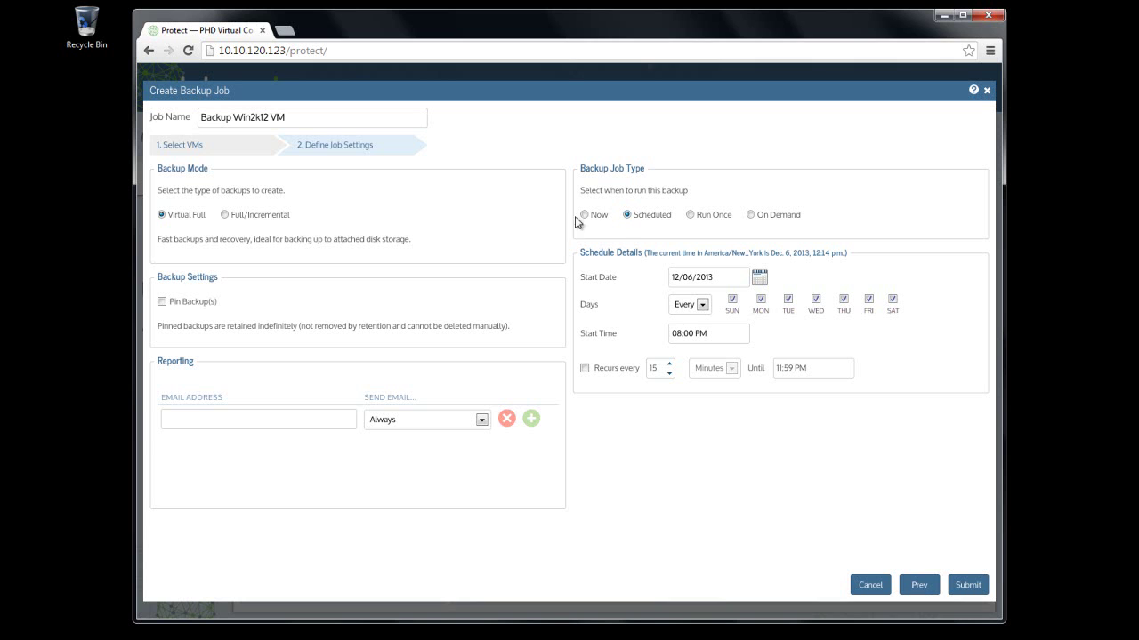
pyautogui.click(282, 217)
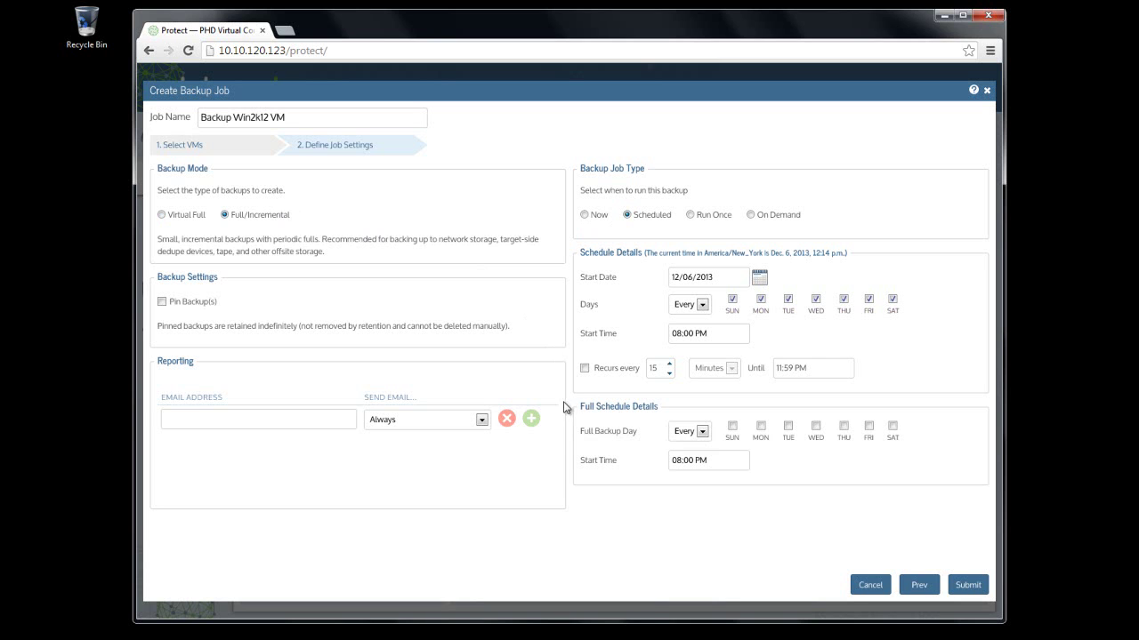
pyautogui.click(162, 214)
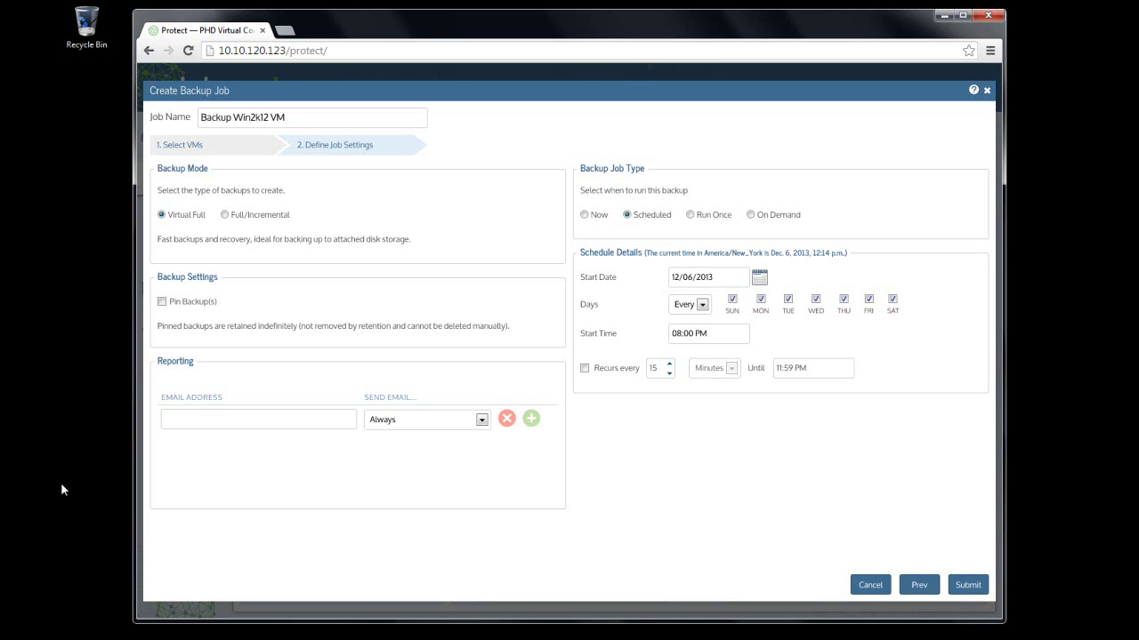
pyautogui.click(966, 584)
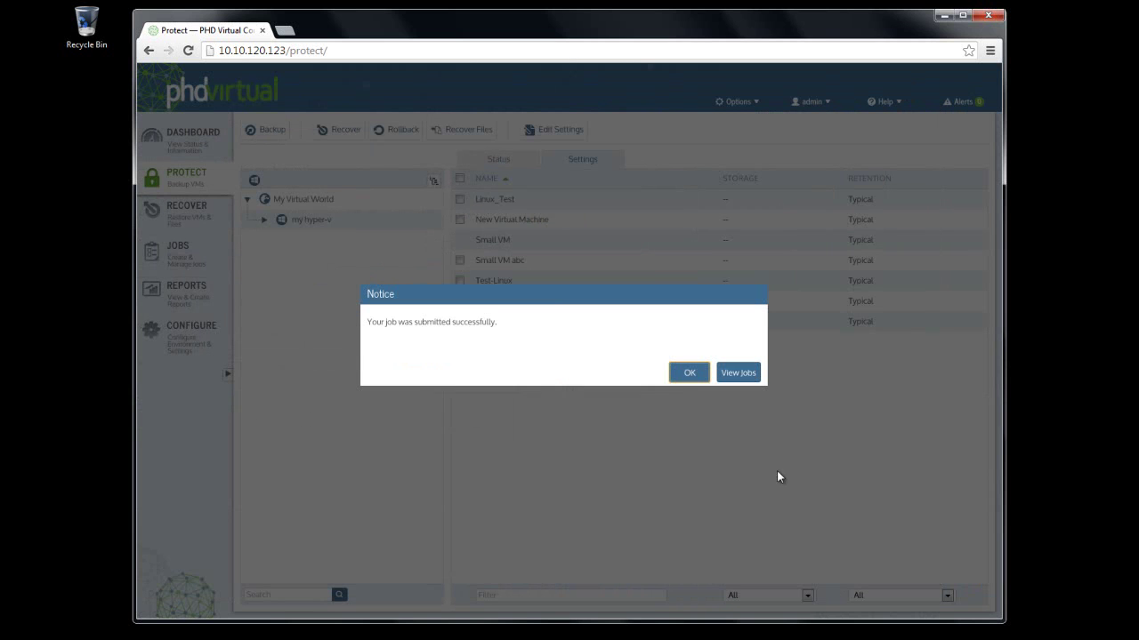
# Run Backup Win2k12 VM now from Job Manager and view it under Active Jobs
pyautogui.click(755, 374)
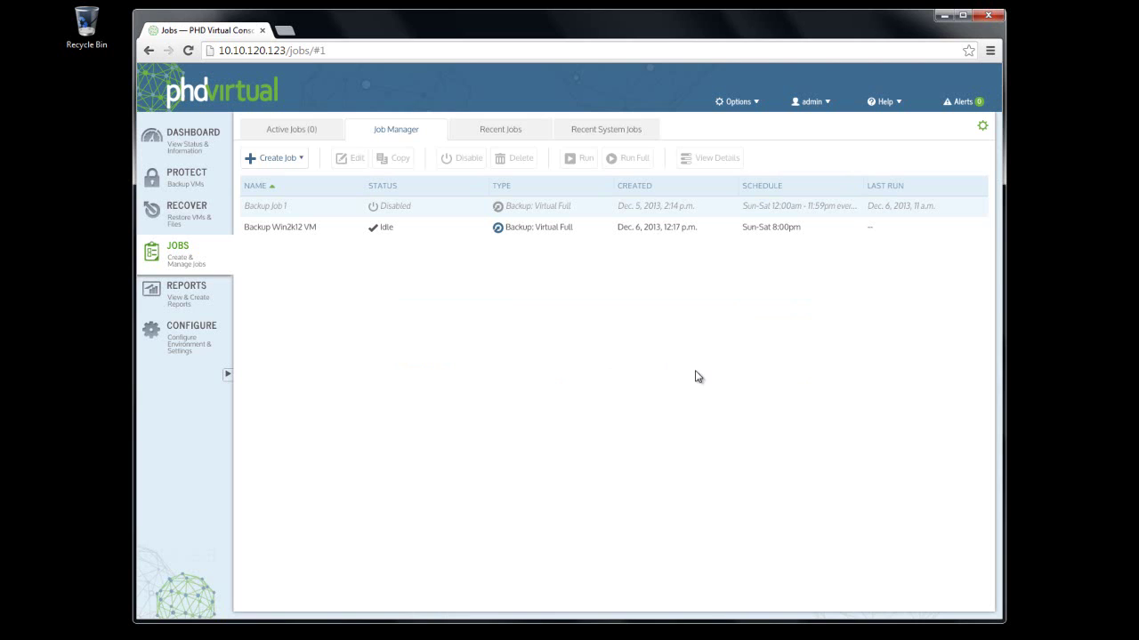
pyautogui.click(437, 235)
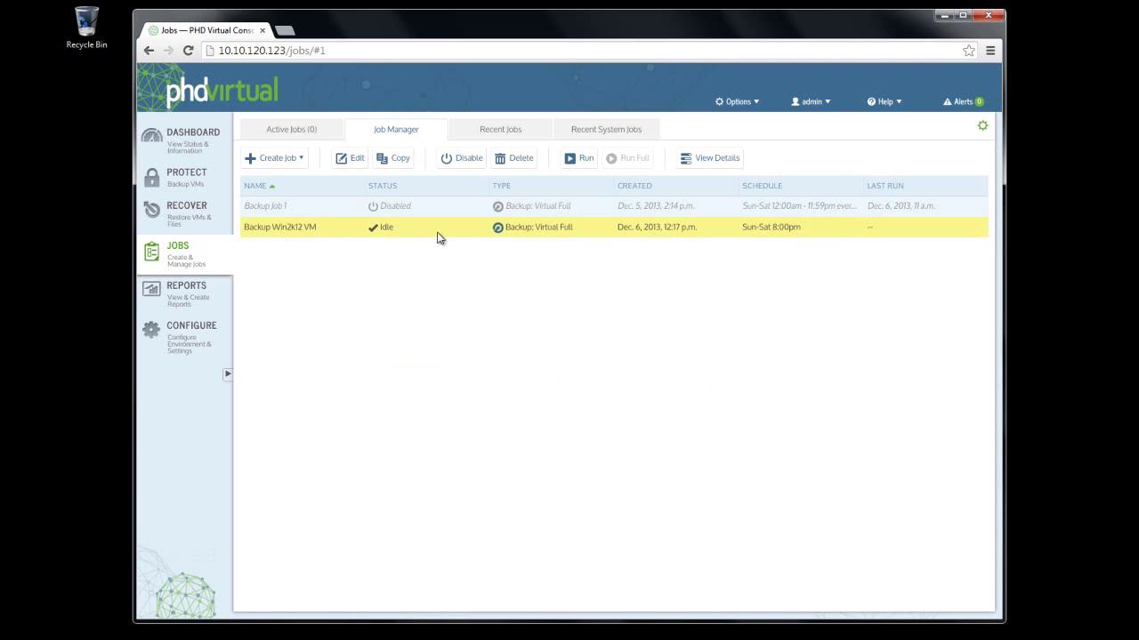
pyautogui.click(703, 164)
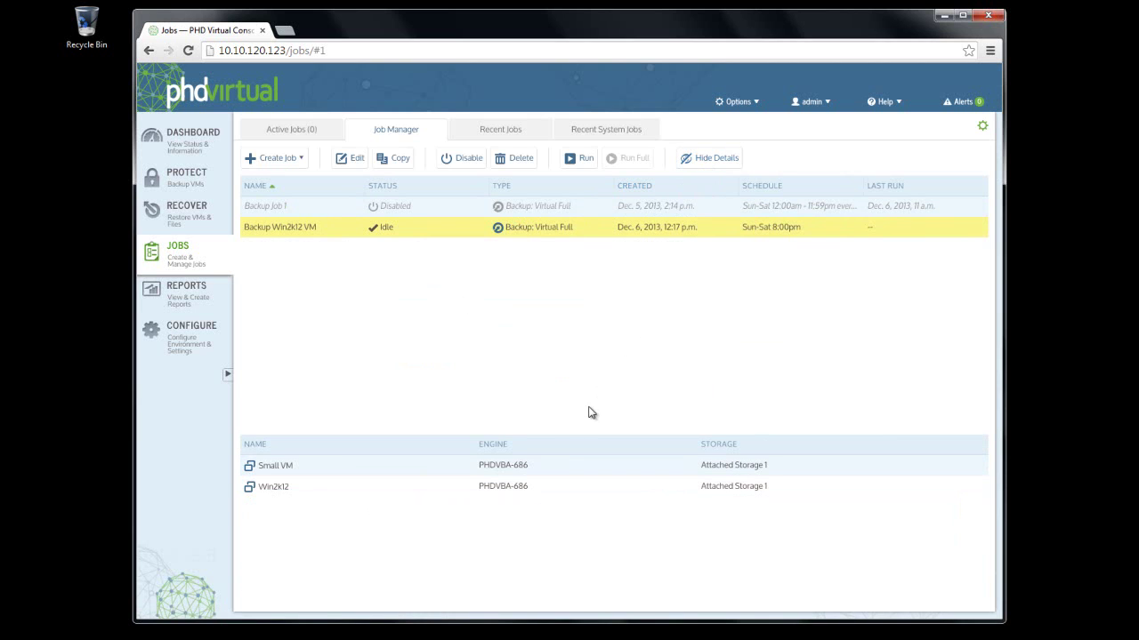
pyautogui.click(574, 161)
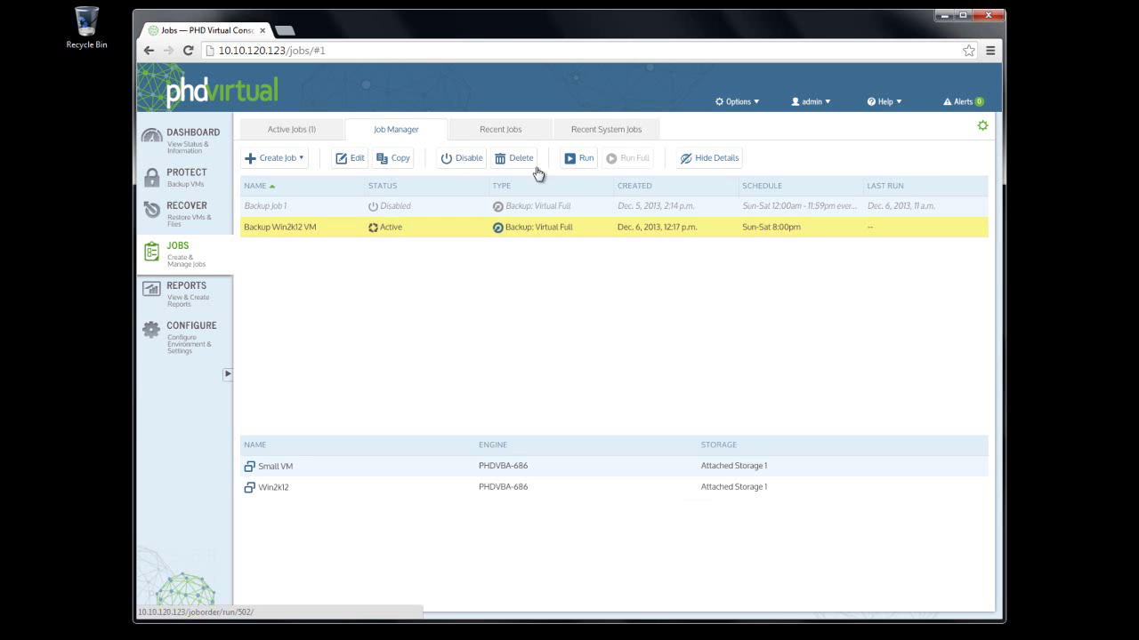
pyautogui.click(278, 133)
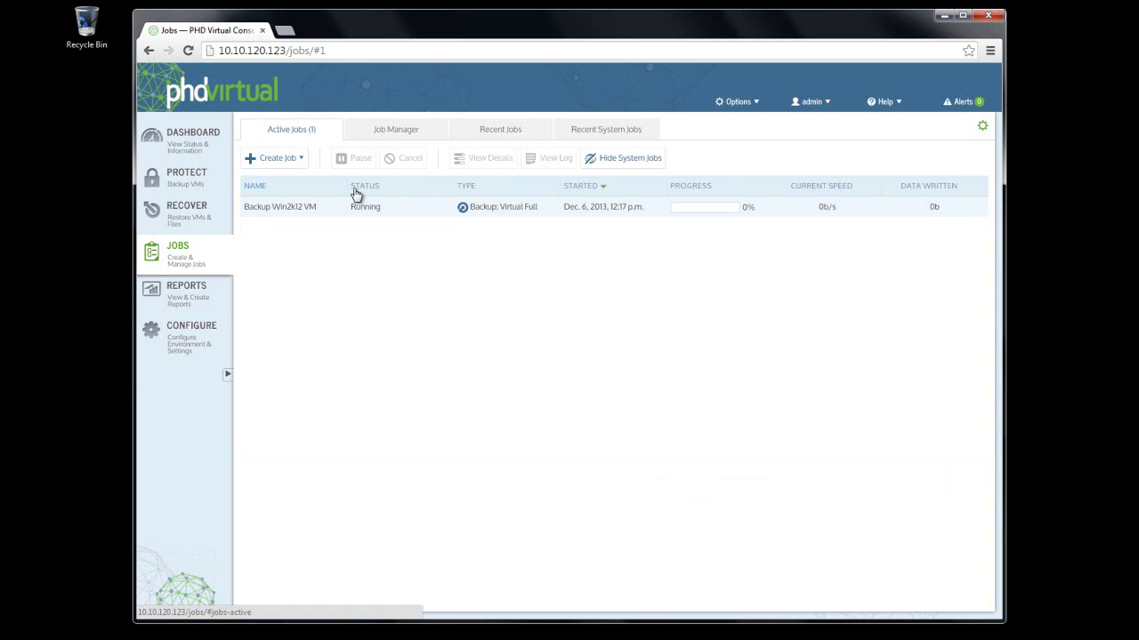
# Check the running job's per-VM progress with Small VM expanded, then enlarge and close its log
pyautogui.click(528, 213)
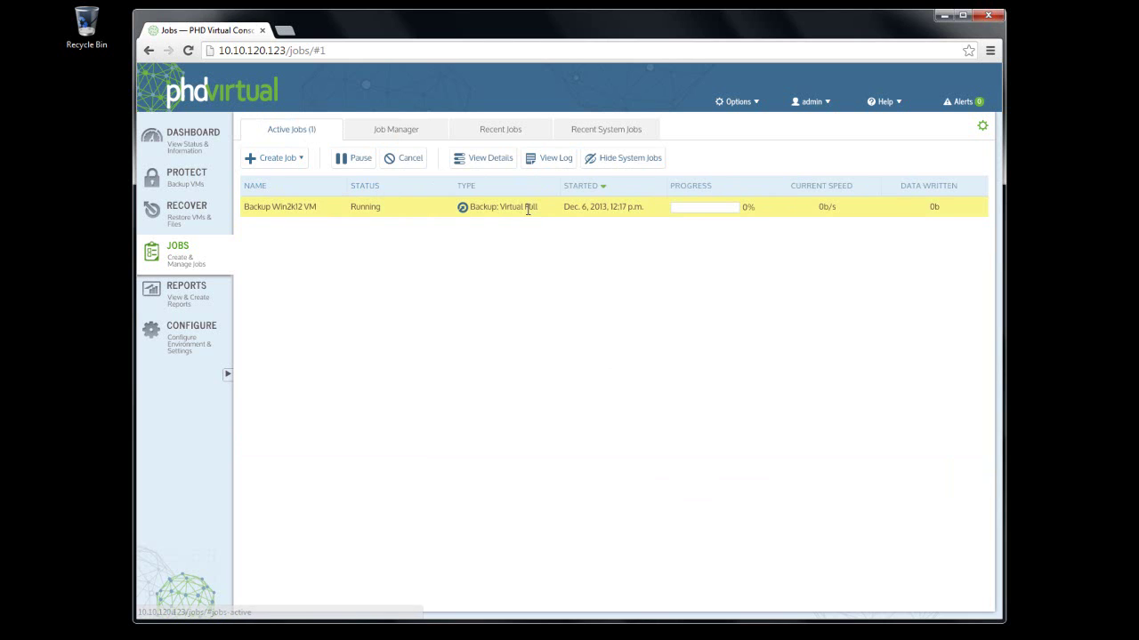
pyautogui.click(506, 160)
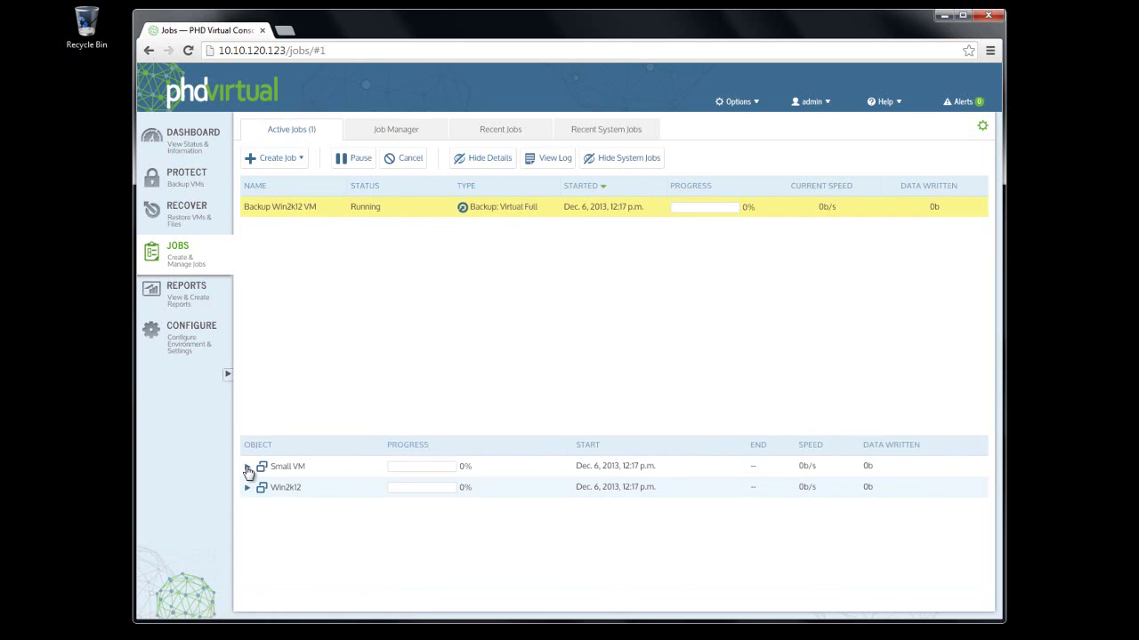
pyautogui.click(247, 467)
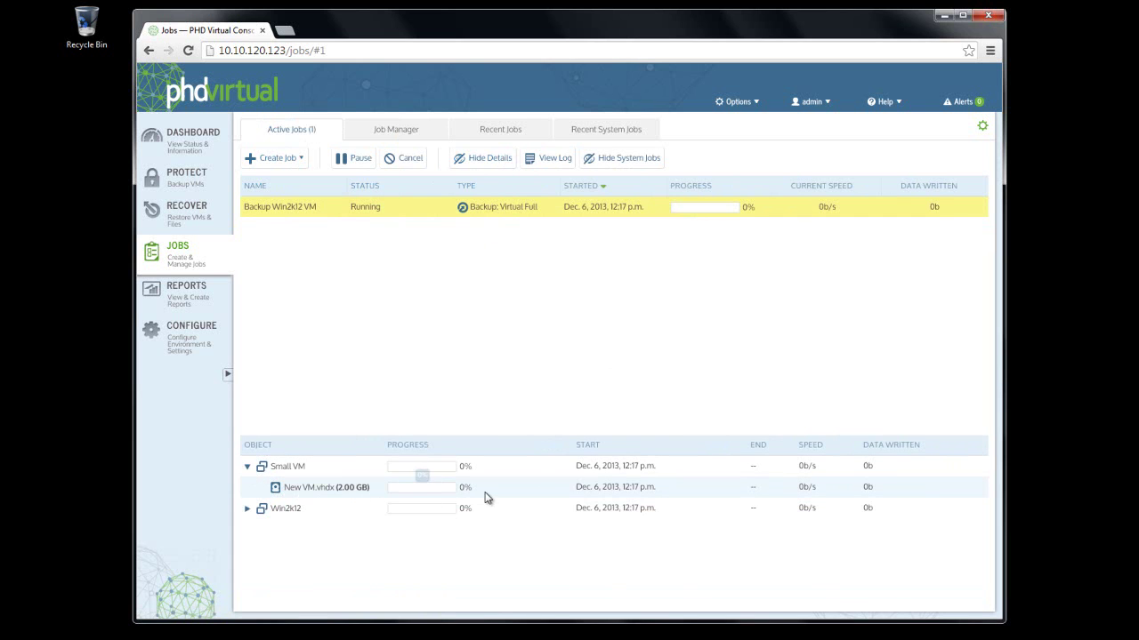
pyautogui.click(555, 167)
pyautogui.moveTo(553, 330); pyautogui.dragTo(701, 362)
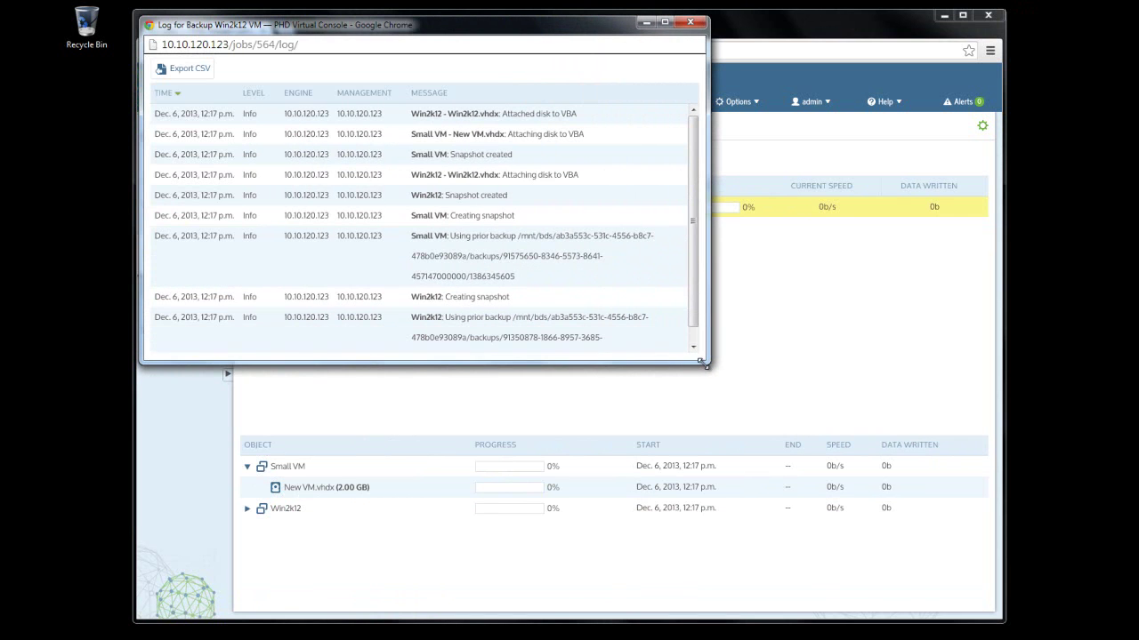
pyautogui.click(690, 22)
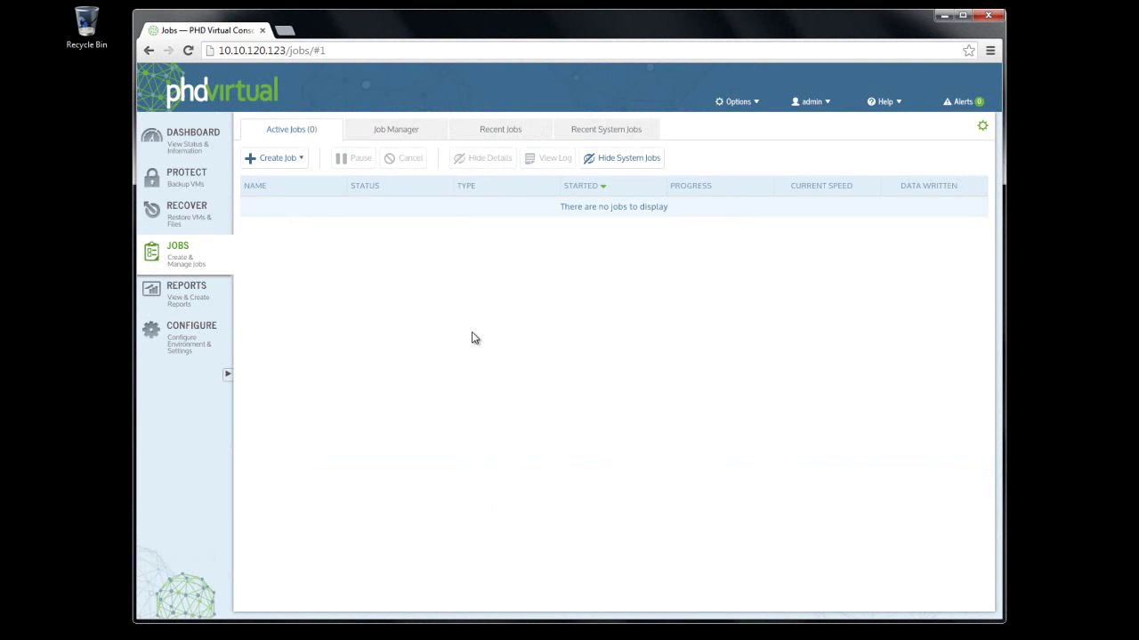
# In Recent Jobs, widen NAME and show per-VM details of the successful Backup Win2k12 VM run
pyautogui.click(507, 129)
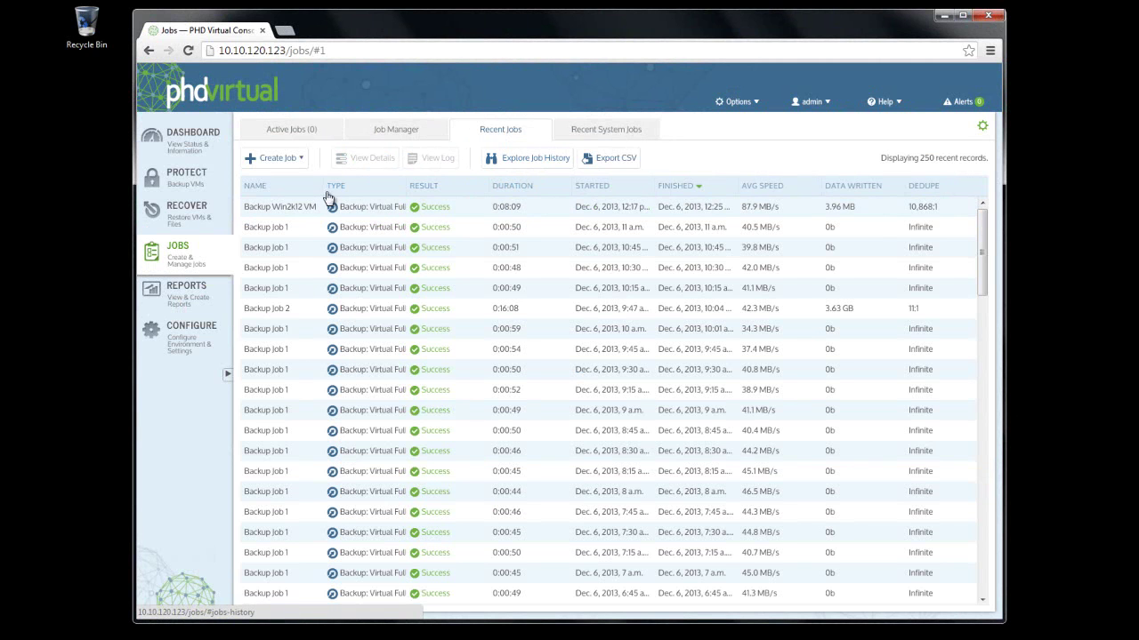
pyautogui.moveTo(322, 189); pyautogui.dragTo(367, 189)
pyautogui.click(367, 210)
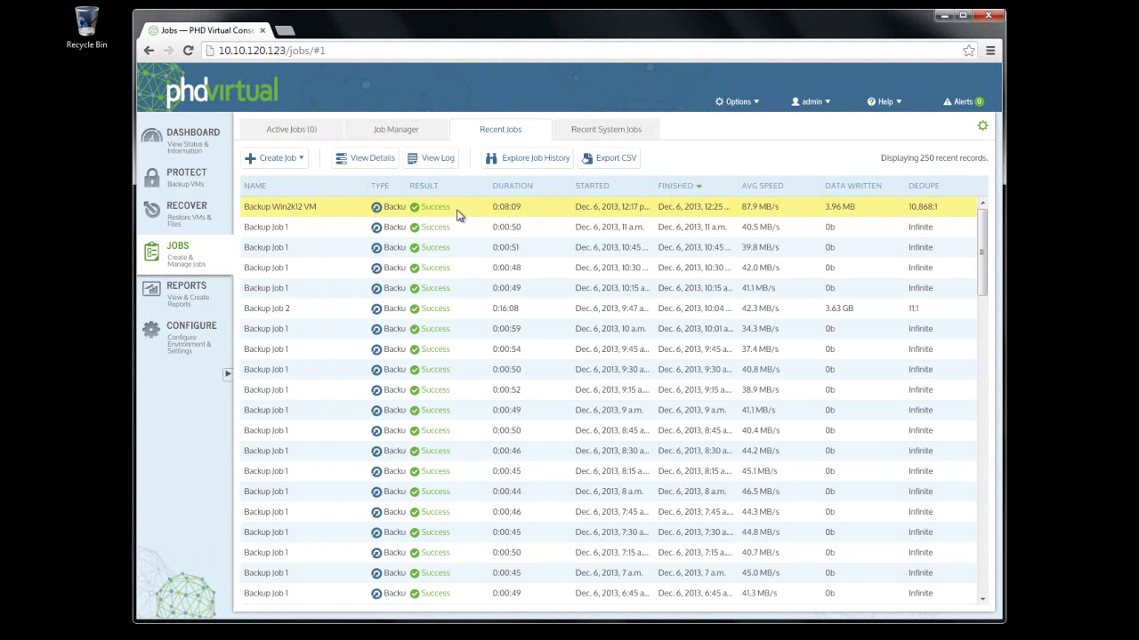
pyautogui.click(372, 161)
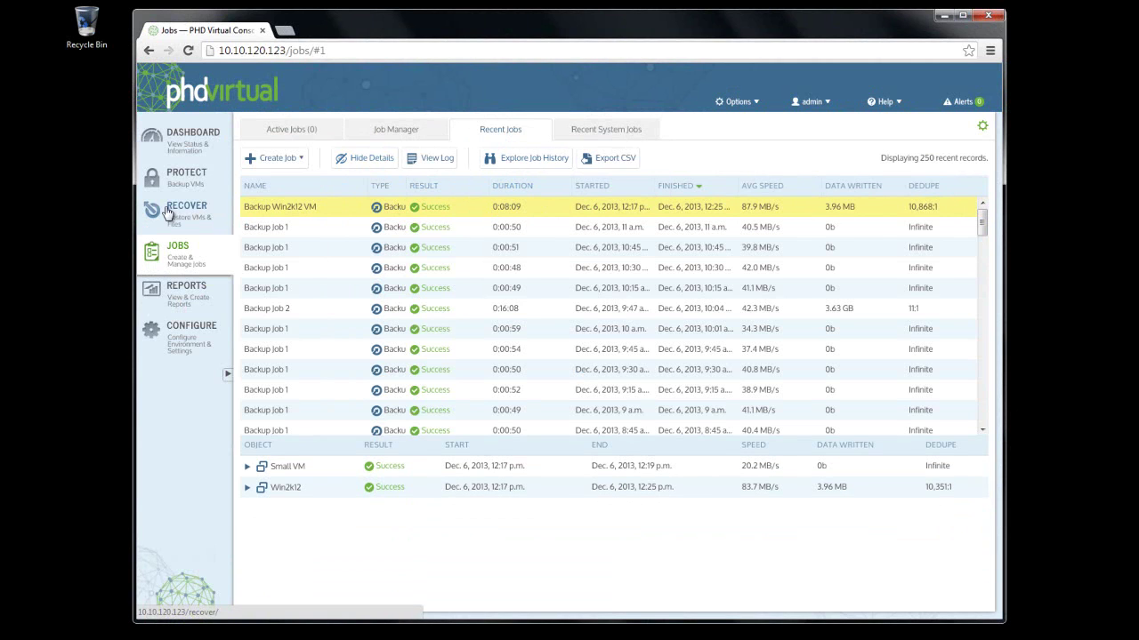
# On Recover, expand Small VM's backups to show its dated restore points
pyautogui.click(176, 210)
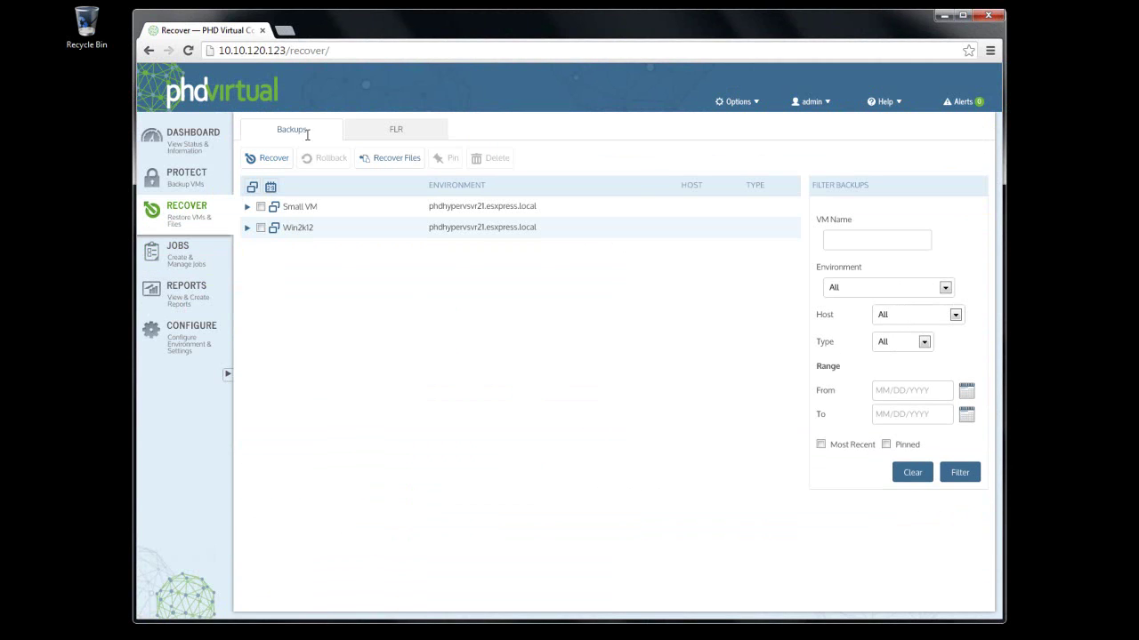
pyautogui.click(247, 207)
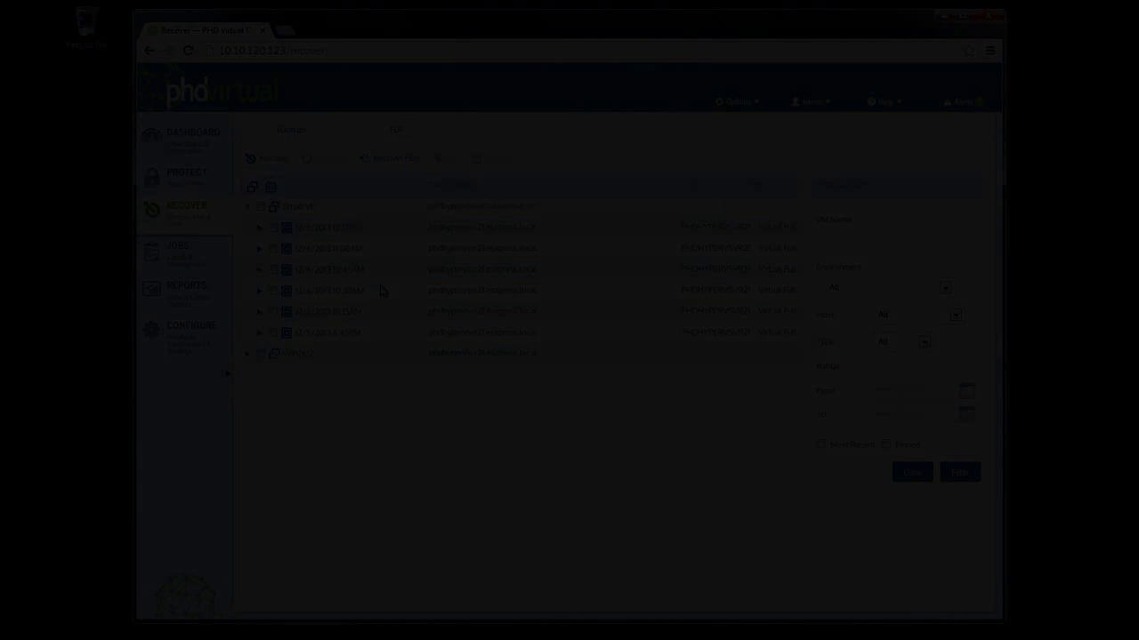